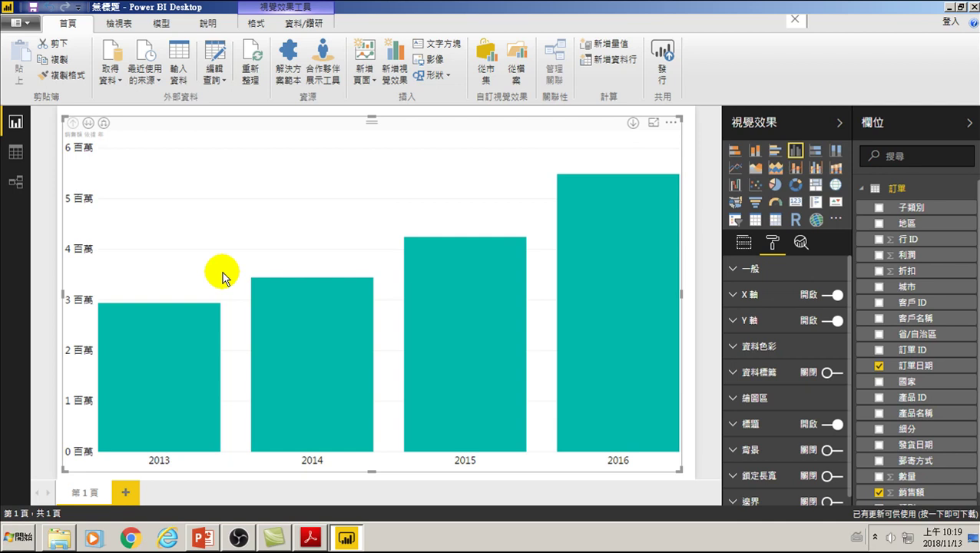
Turn on data labels for the bars and raise their text size from 9 to 20
left_click(743, 245)
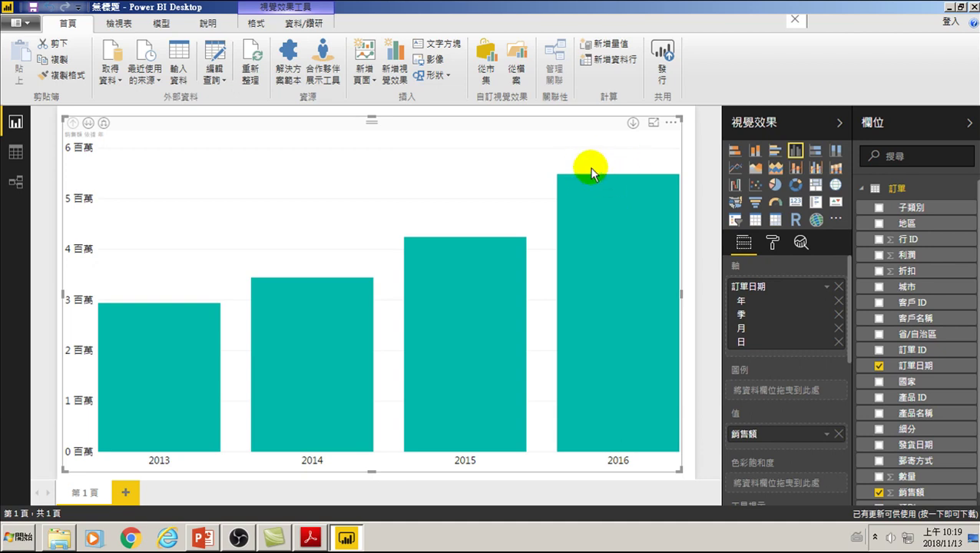
left_click(773, 243)
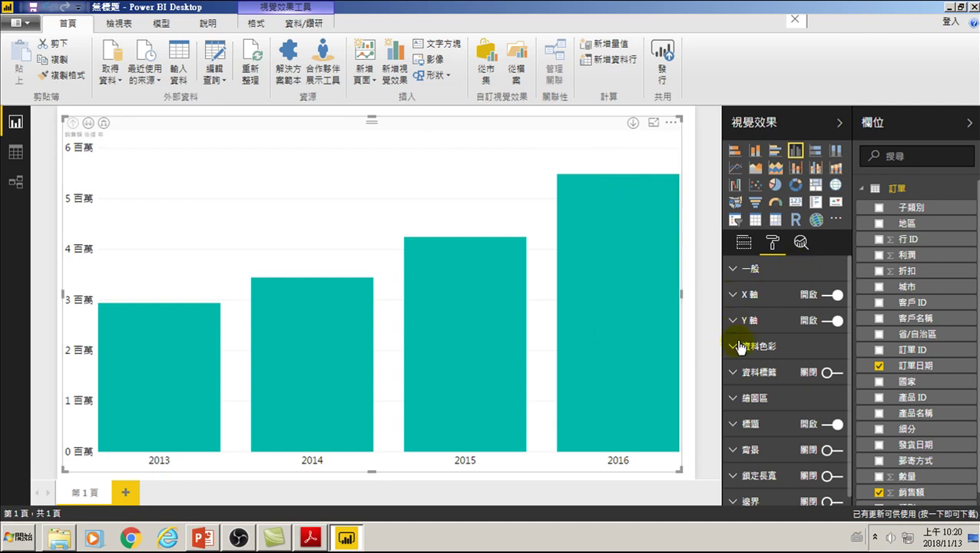
left_click(827, 374)
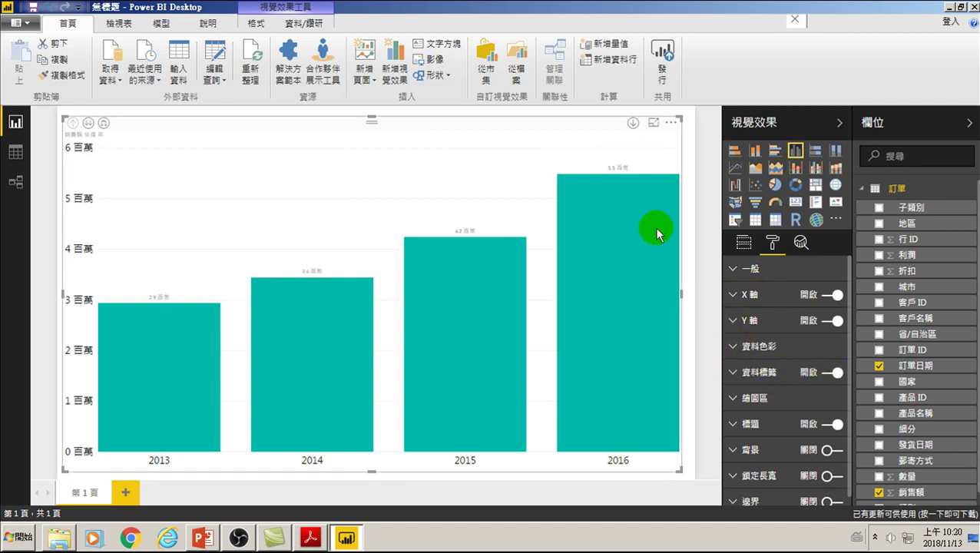
left_click(742, 380)
scroll(785, 470, "down", 2)
scroll(785, 470, "down", 1)
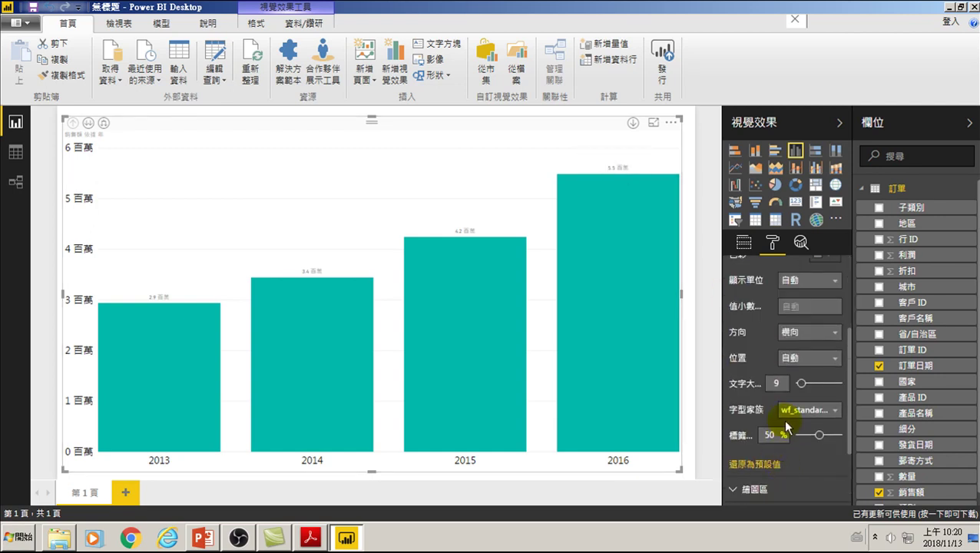
left_click_drag(801, 383, 814, 383)
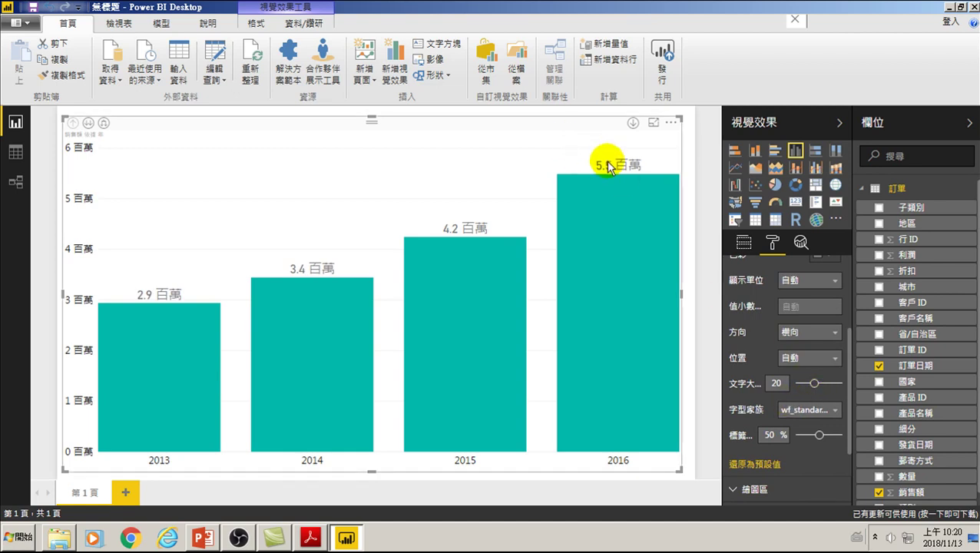
scroll(749, 360, "up", 4)
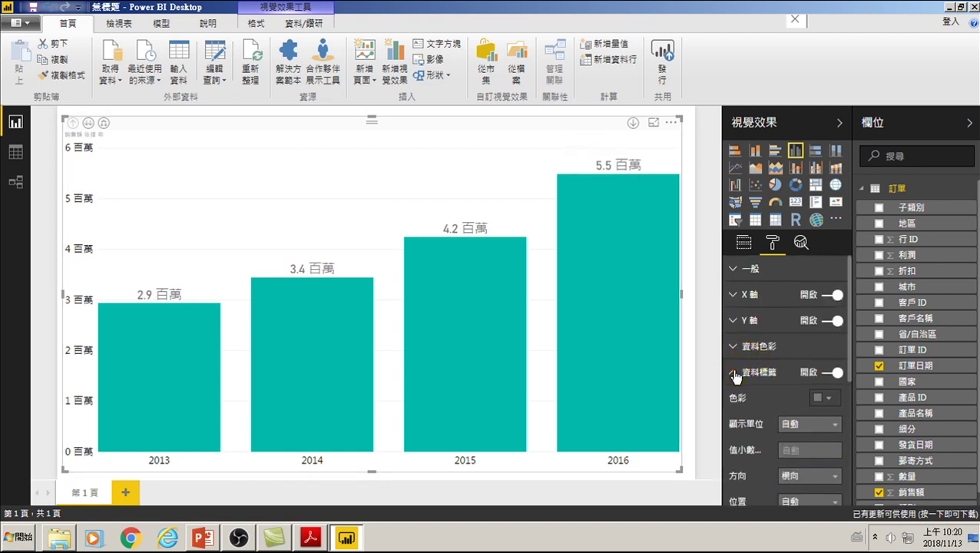
left_click(736, 374)
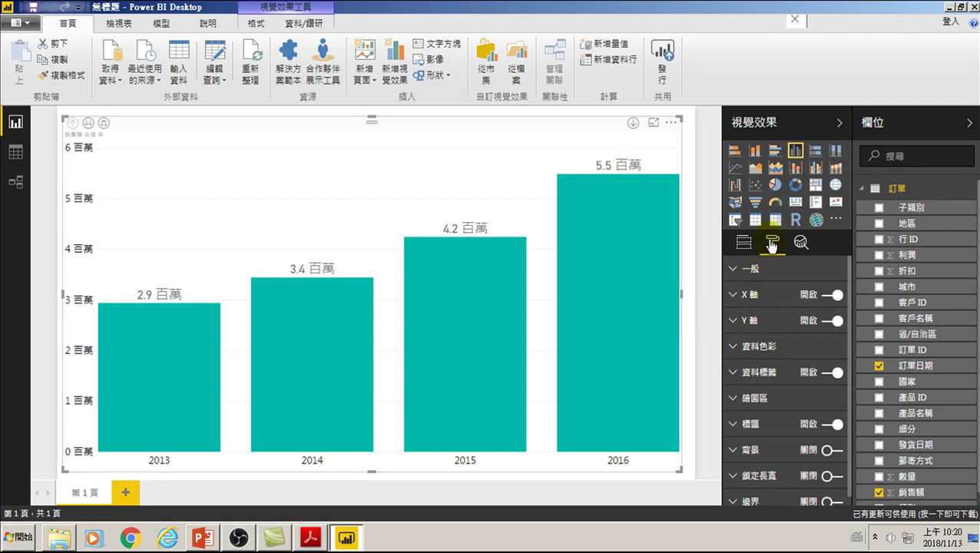
Put 銷售額 in Color saturation so the bars shade from pale teal (2013) to deep teal (2016)
left_click(745, 245)
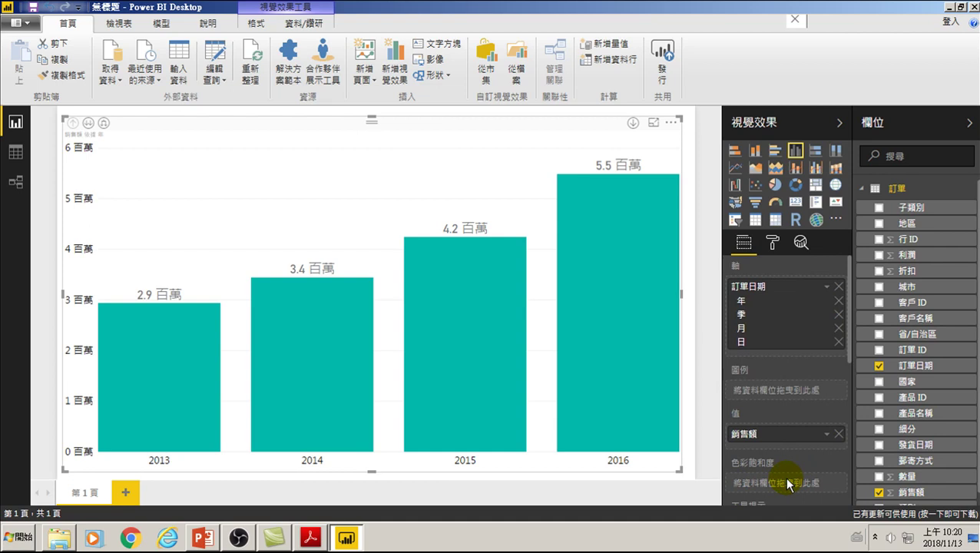
left_click(611, 393)
left_click_drag(603, 437, 613, 311)
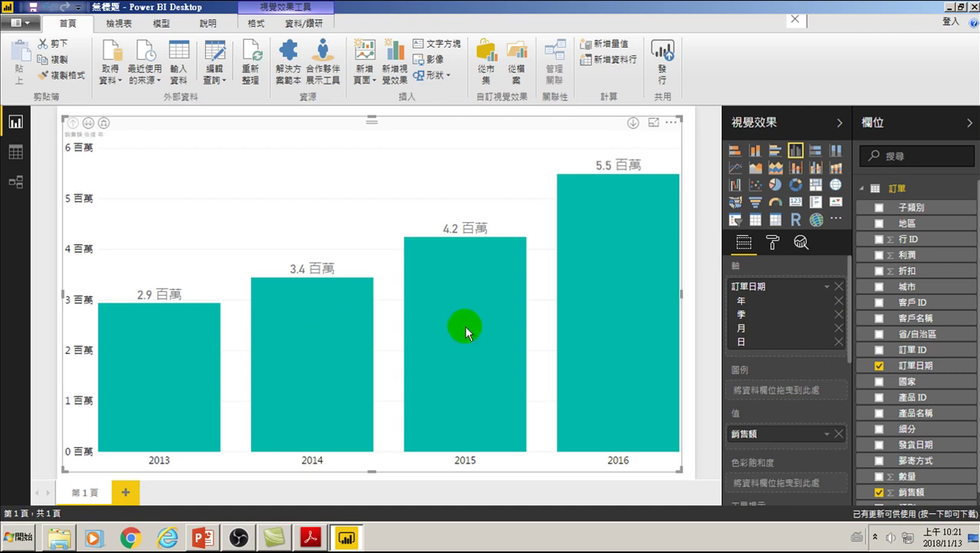
left_click_drag(916, 497, 796, 491)
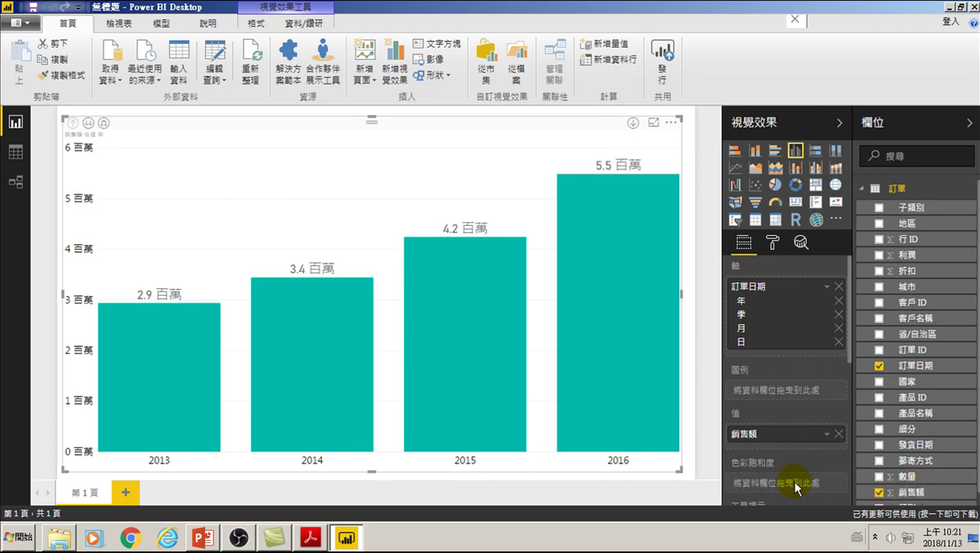
left_click_drag(797, 490, 796, 489)
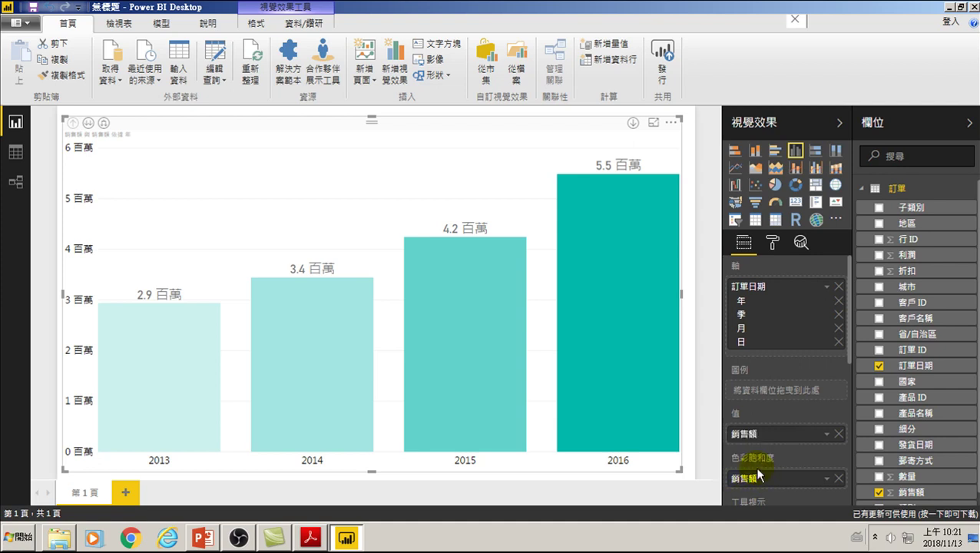
left_click(607, 321)
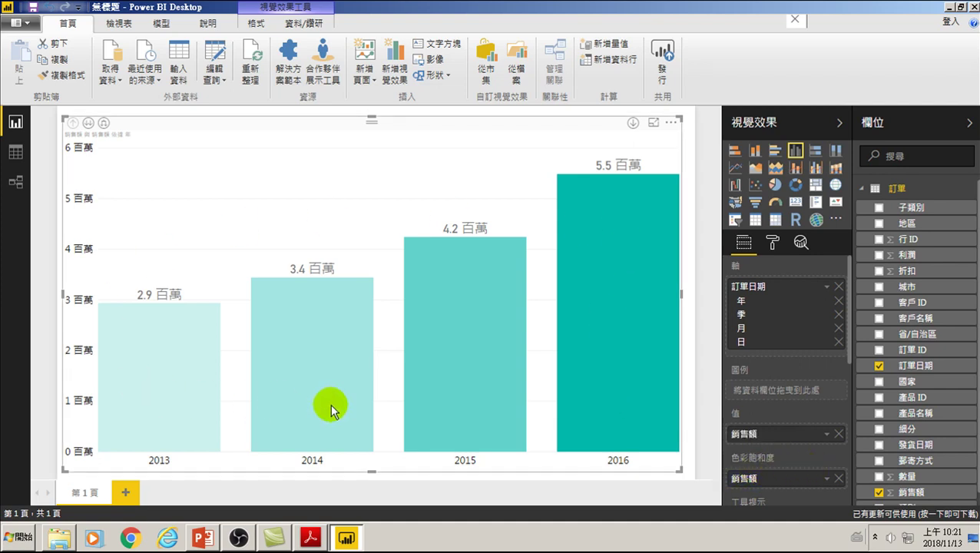
Expand Data colors in the format options to show the 銷售額 minimum and maximum gradient colours
left_click(773, 244)
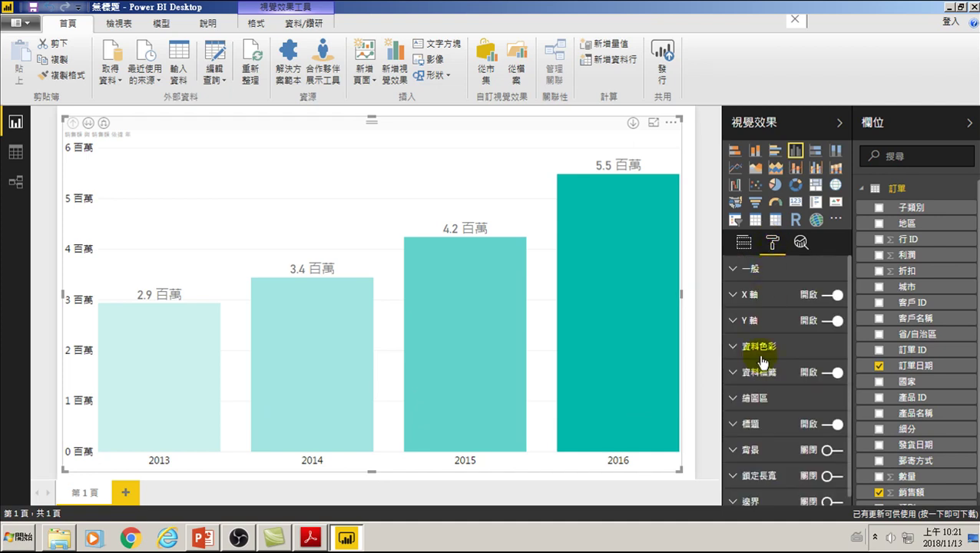
left_click(733, 350)
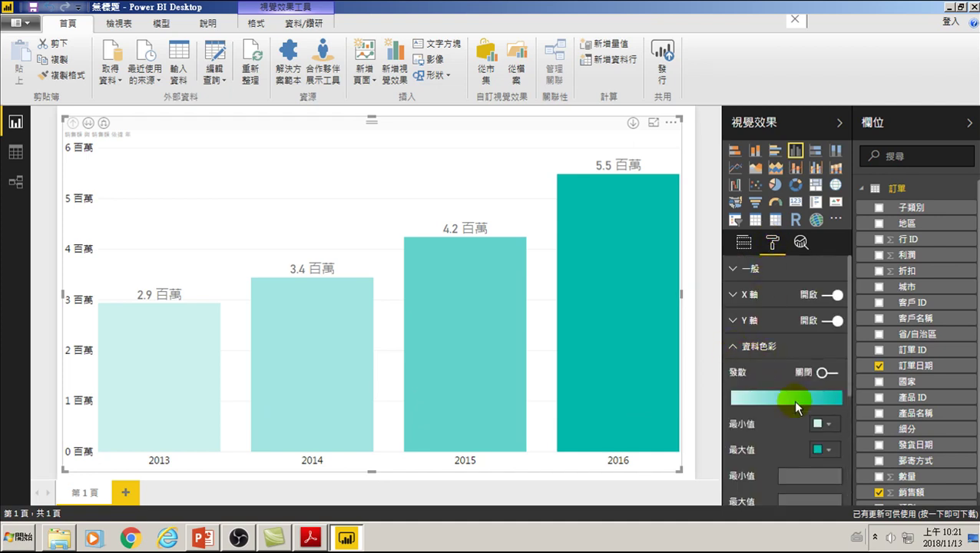
scroll(774, 419, "down", 3)
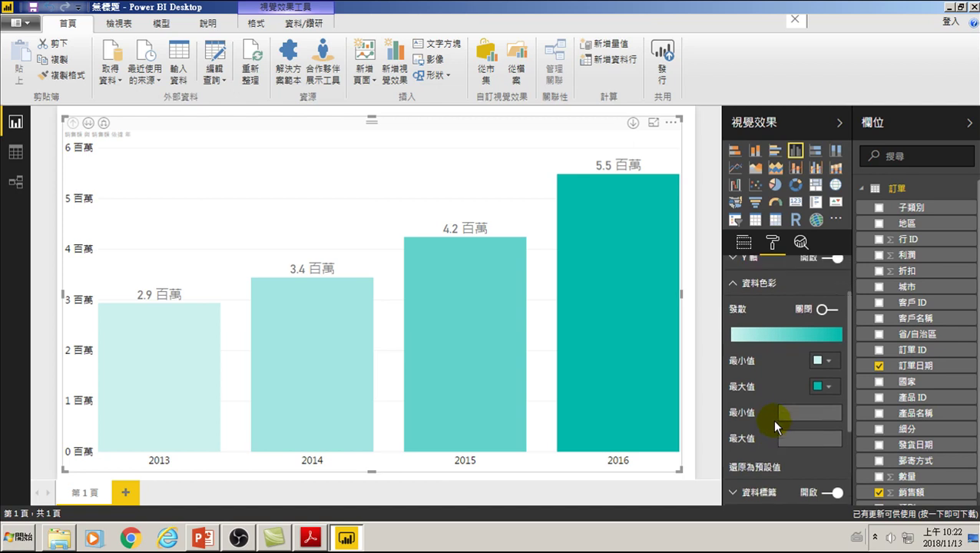
scroll(772, 418, "up", 3)
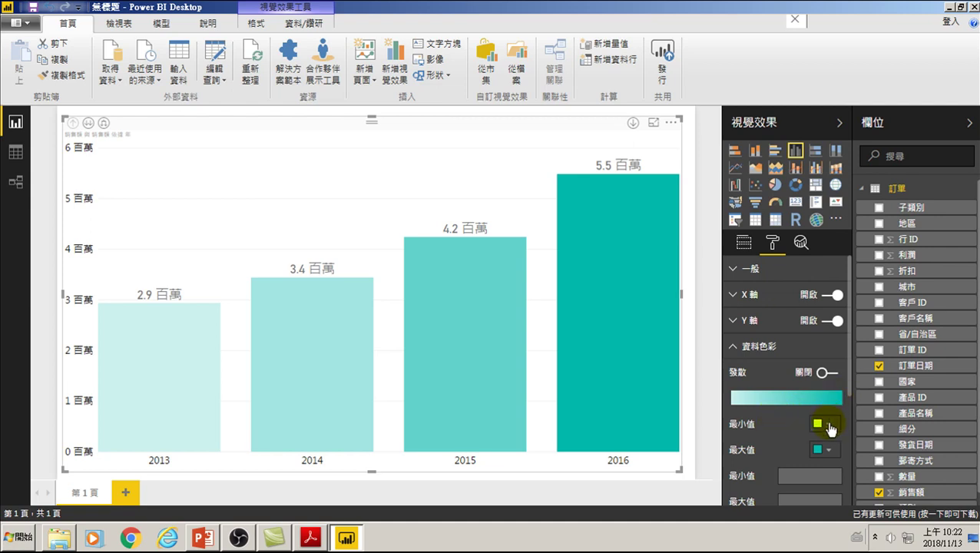
Set the minimum gradient colour to dark gold and the maximum to bright blue
left_click(829, 425)
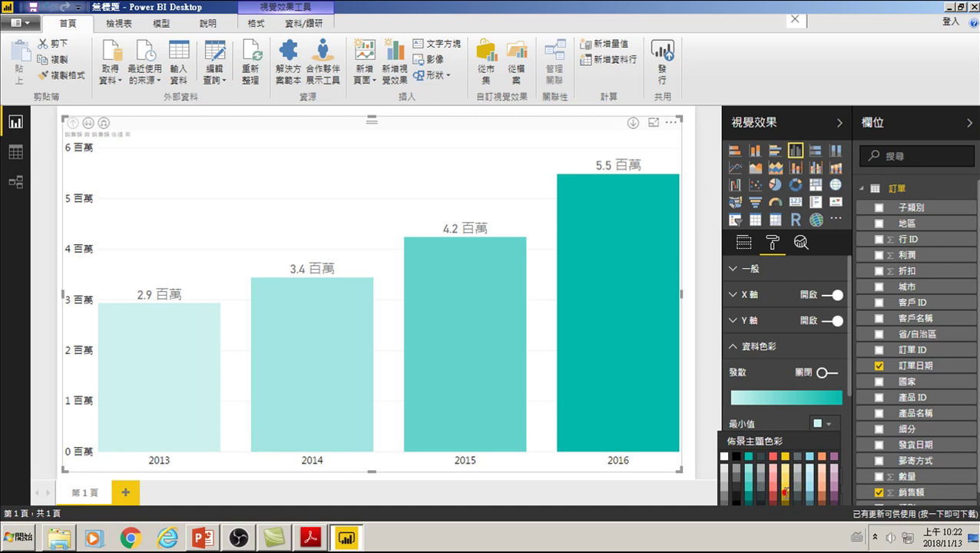
left_click(786, 496)
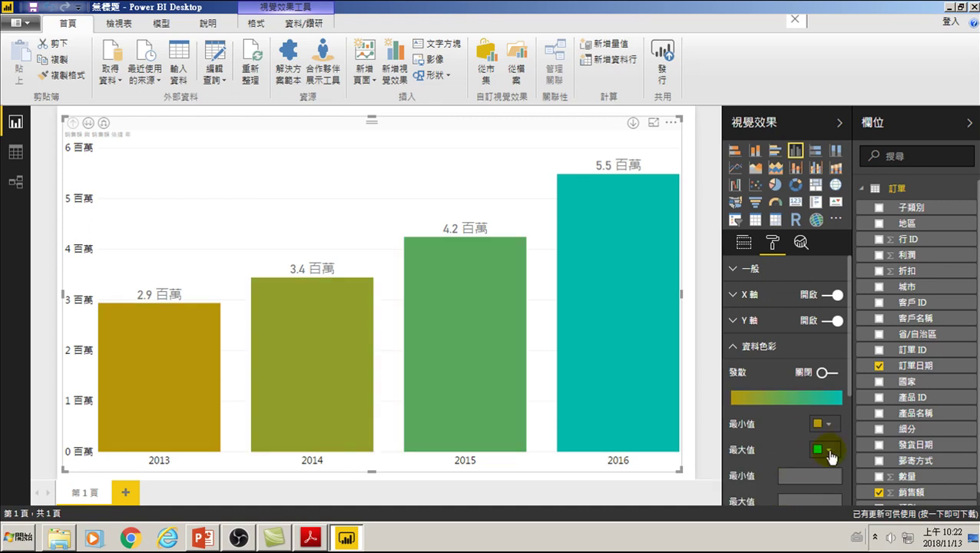
left_click(826, 450)
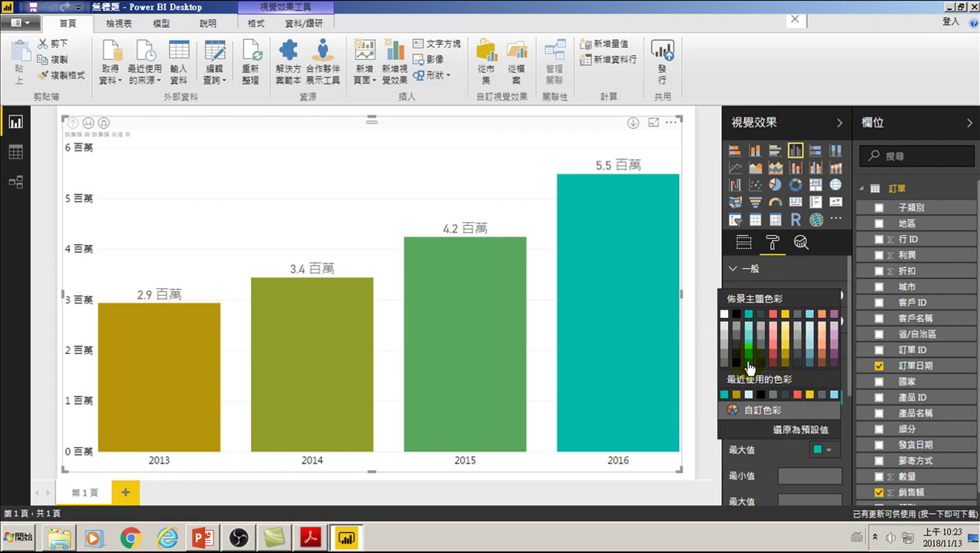
left_click(772, 410)
left_click(816, 395)
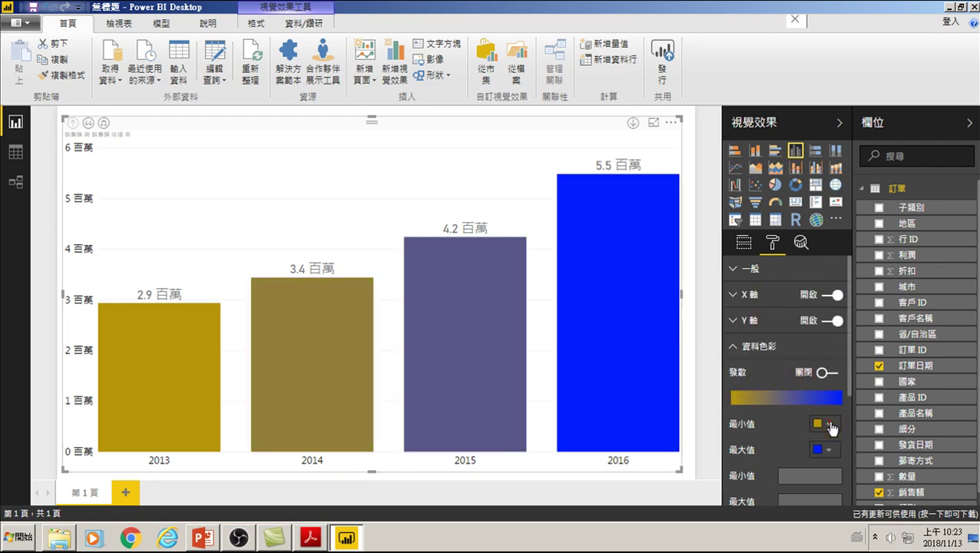
Change the minimum gradient colour to yellow using the custom colour picker
left_click(828, 424)
left_click(754, 384)
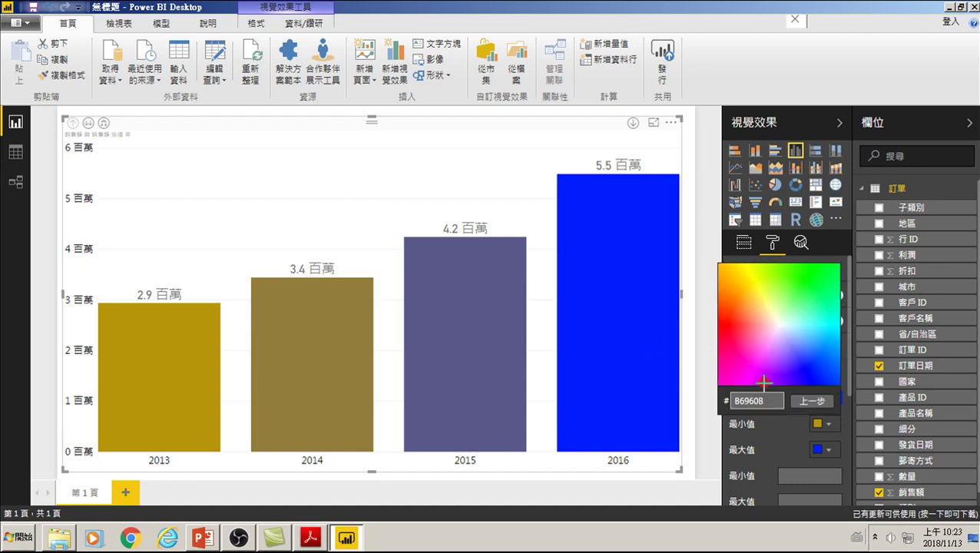
left_click(750, 280)
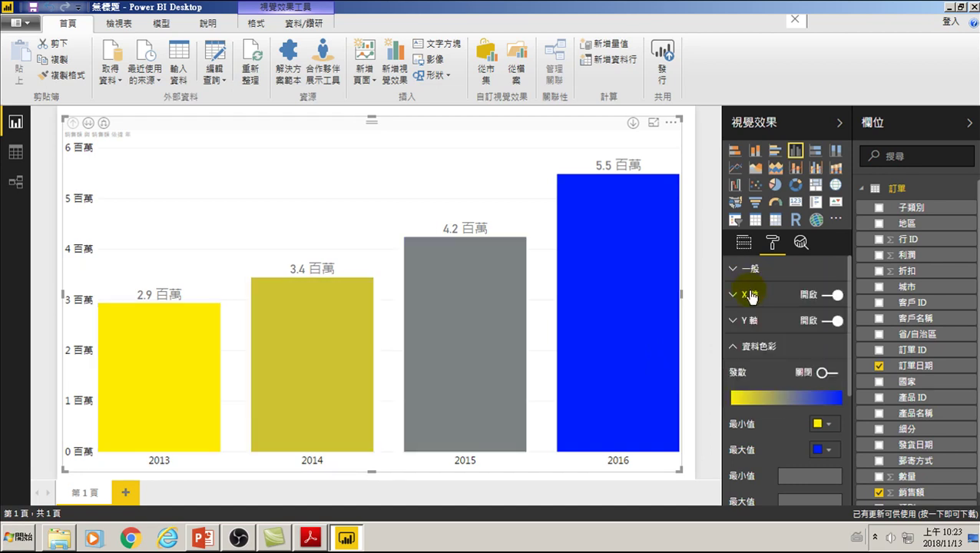
left_click(832, 424)
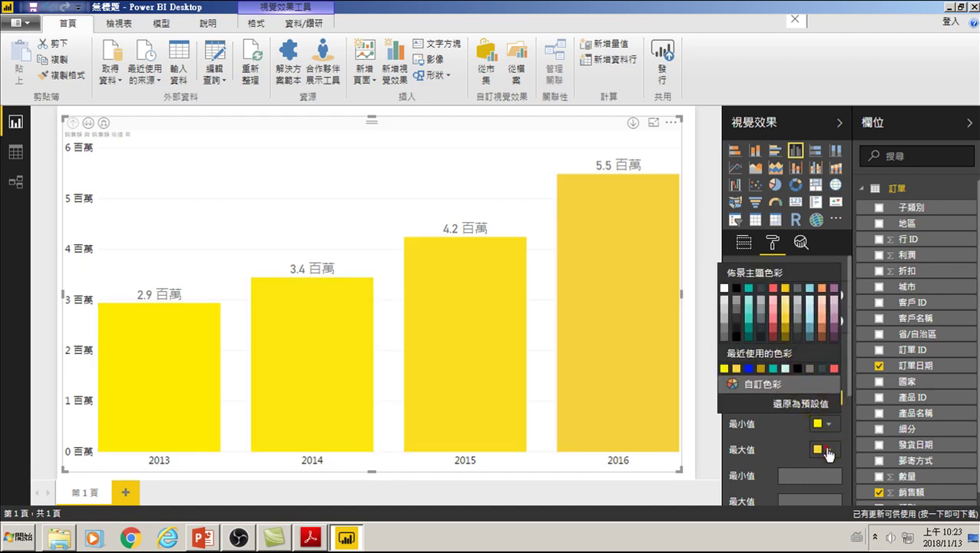
Re-pick the maximum gradient colour from Recent colors, aiming to restore blue
left_click(829, 451)
left_click(832, 451)
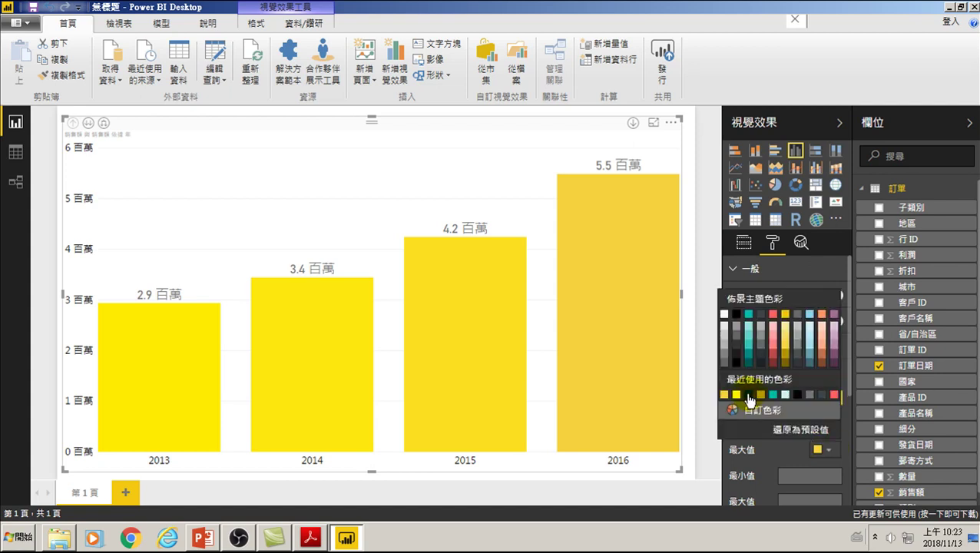
left_click(748, 395)
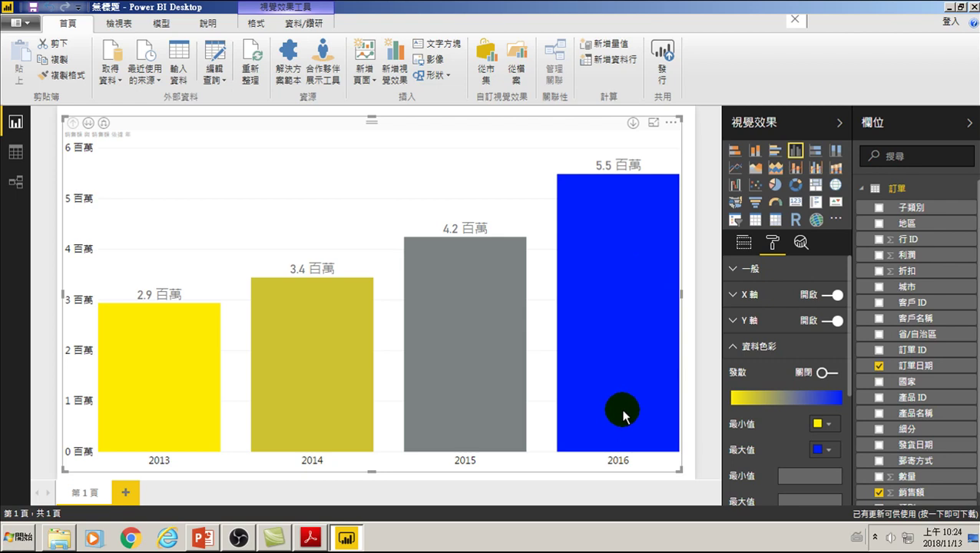
left_click(638, 176)
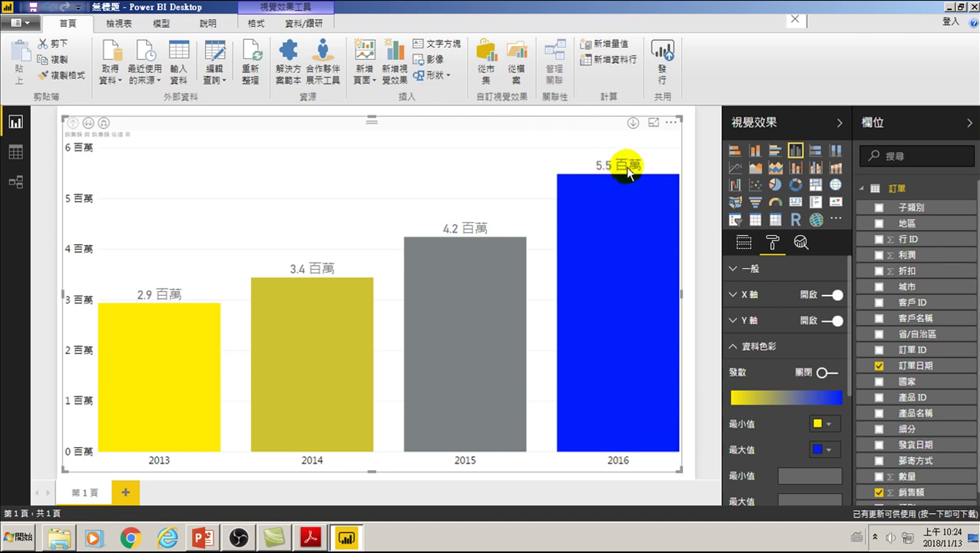